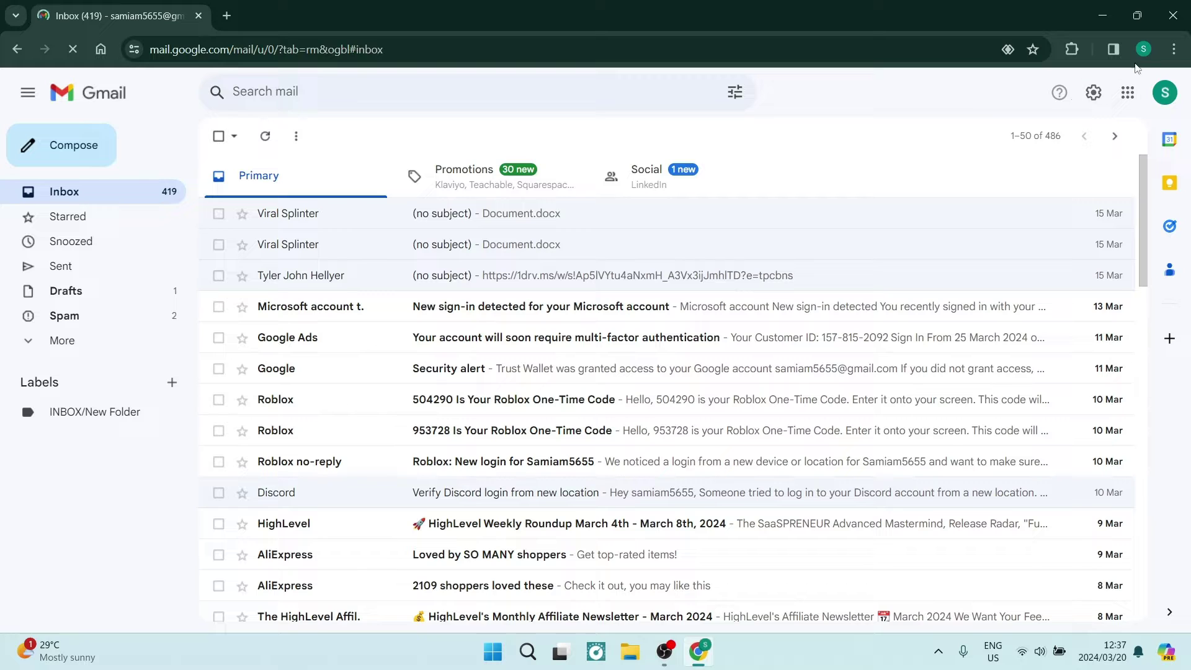
Step: Open Chrome's three-dot main menu to head for the Chrome Web Store
click(1174, 49)
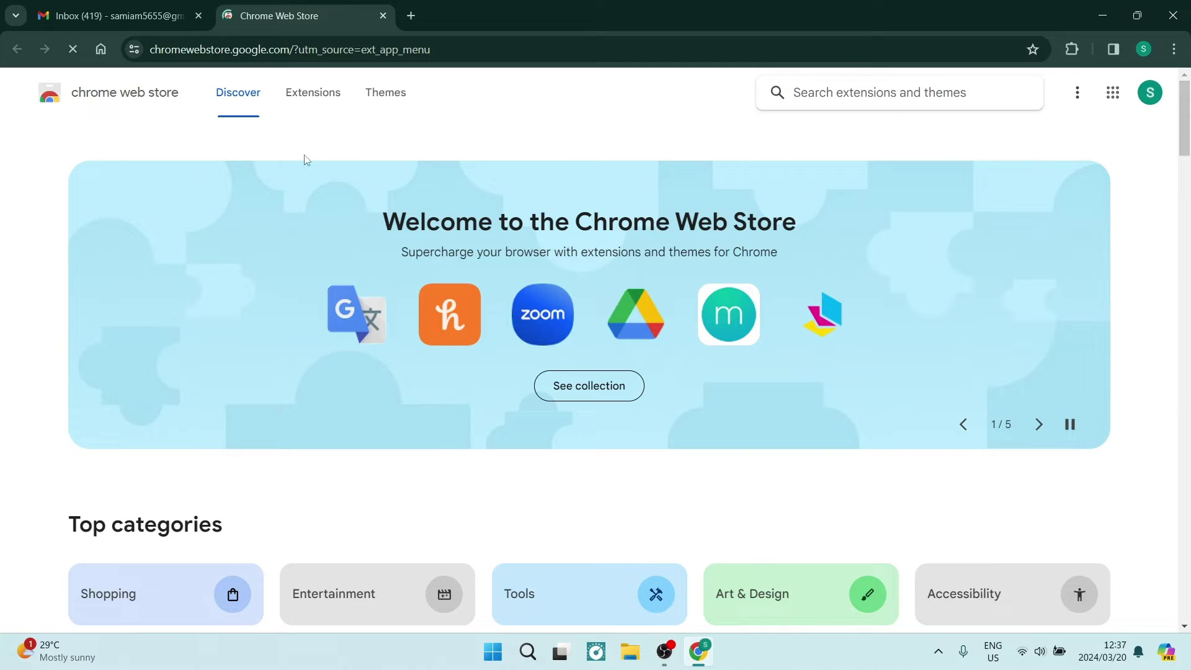
Step: Search the Web Store extensions for 'mail meteor' and open the Mailmeteor details page
click(298, 93)
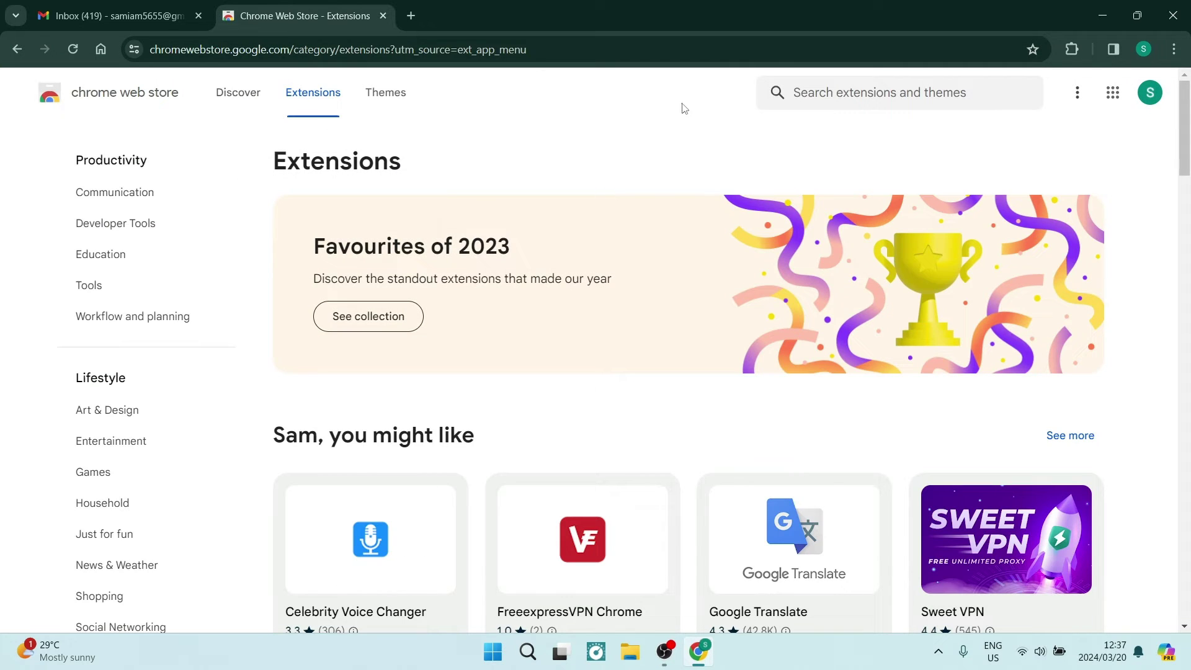
click(823, 98)
text(ma)
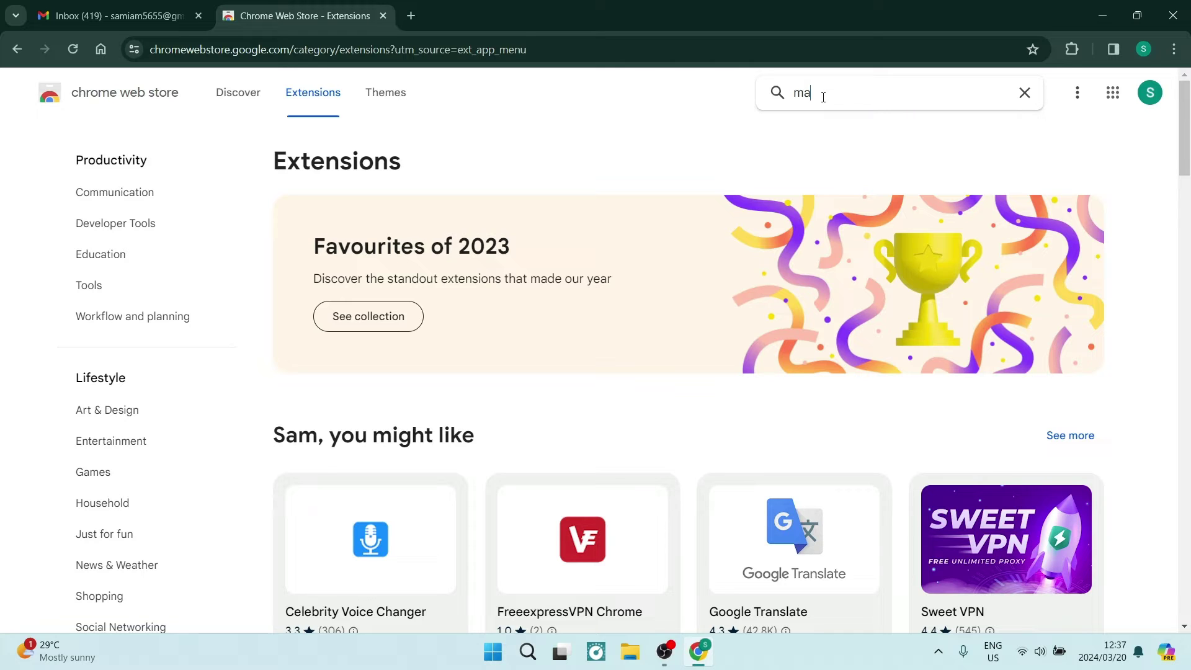
text(il meteor)
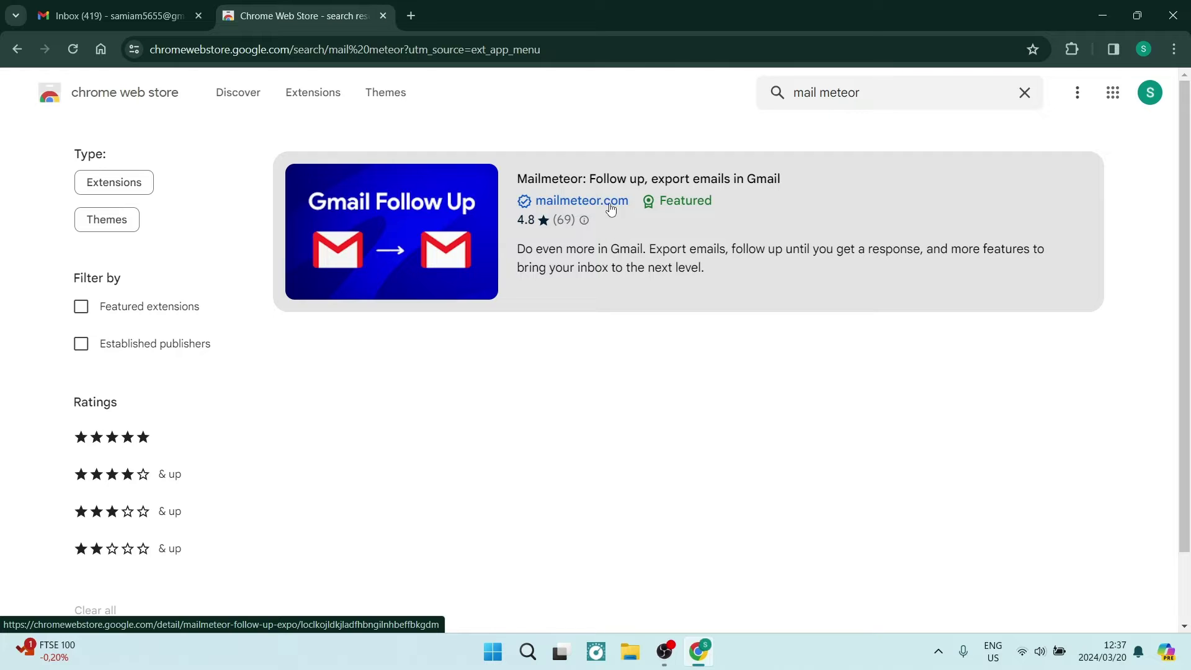
click(639, 221)
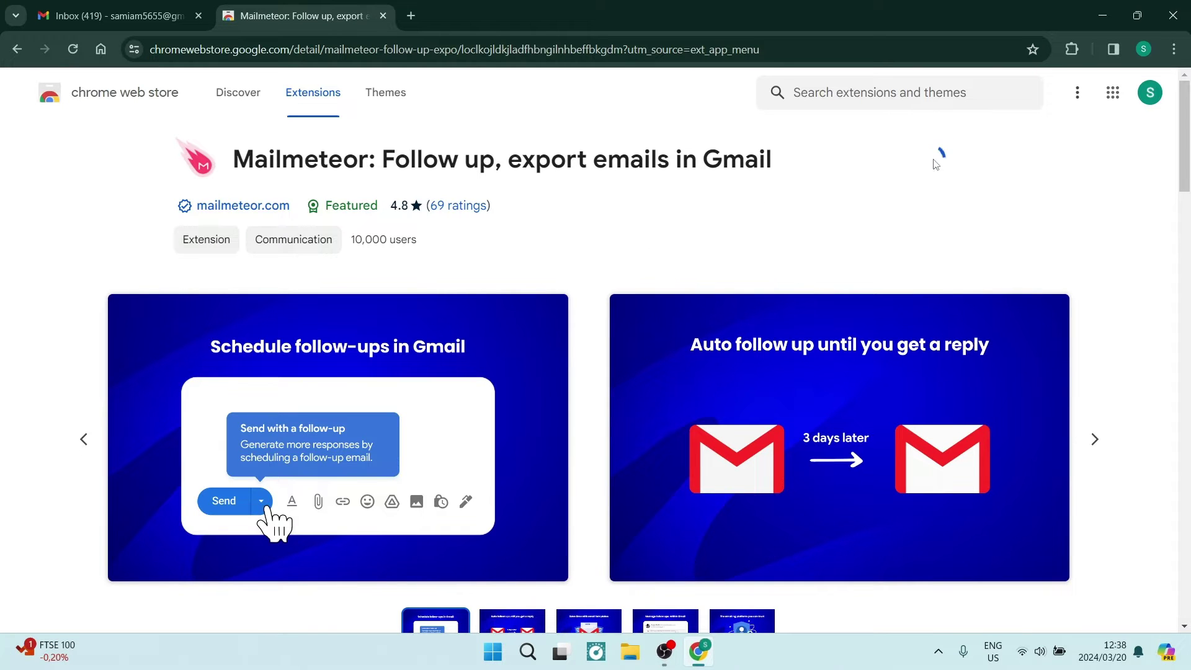
Step: Add Mailmeteor to Chrome, confirm the installation, and return to Gmail
click(935, 160)
click(682, 189)
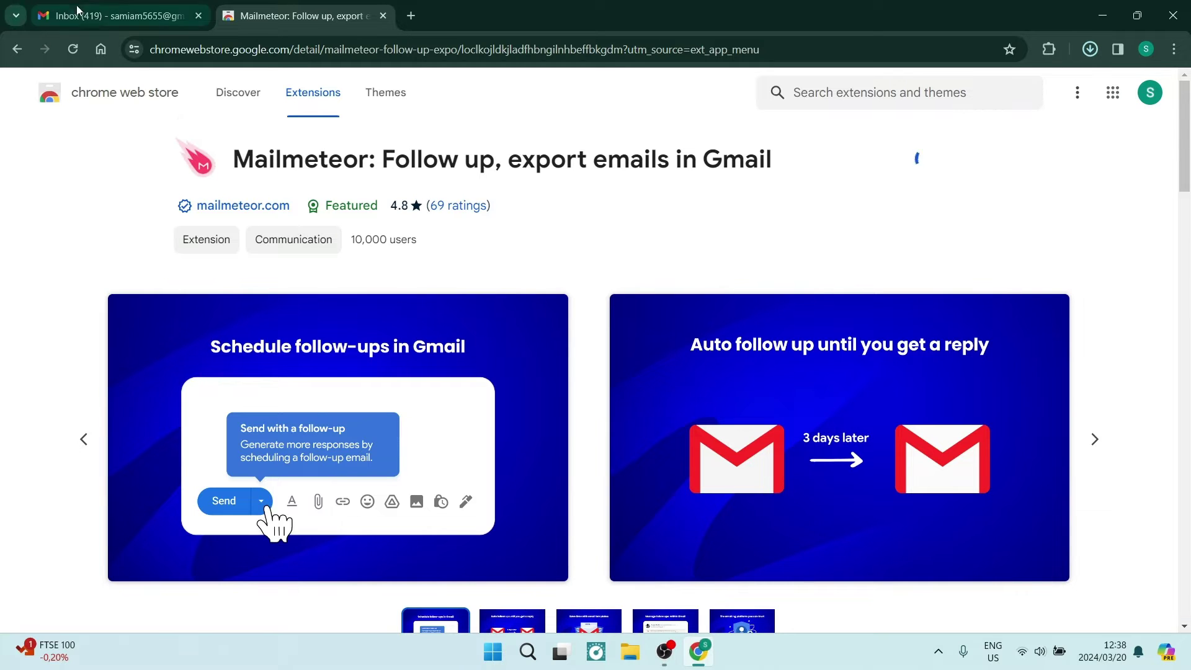
click(95, 14)
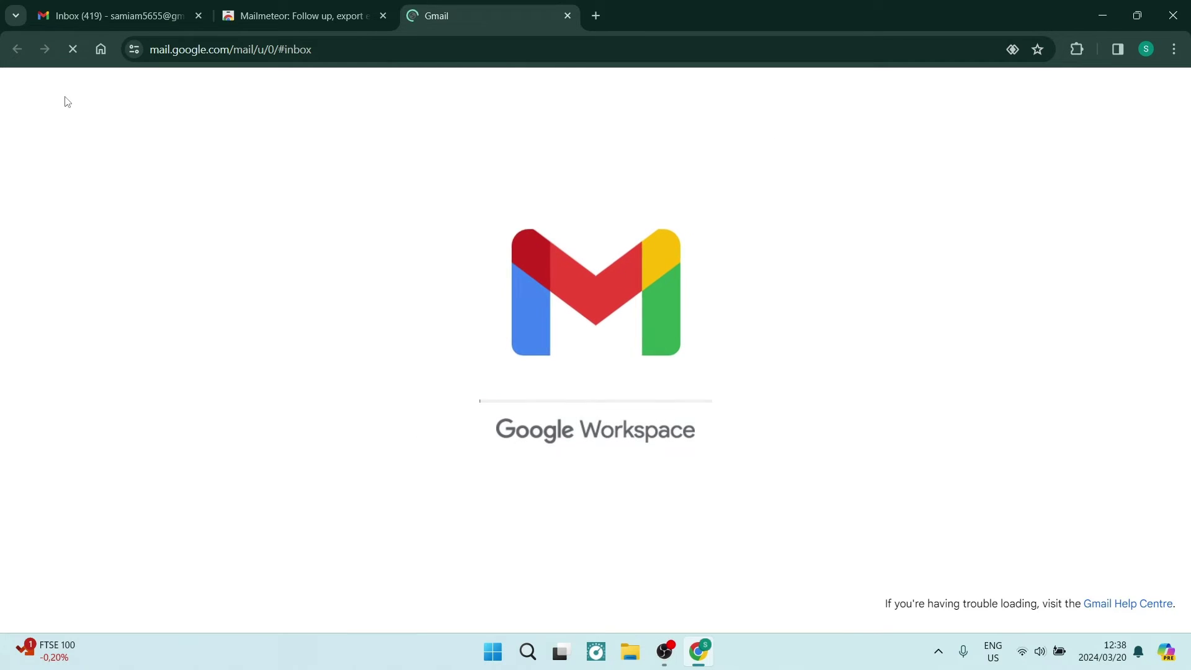
Step: Switch to the newly opened Gmail tab and skip the Mailmeteor welcome tour
click(85, 14)
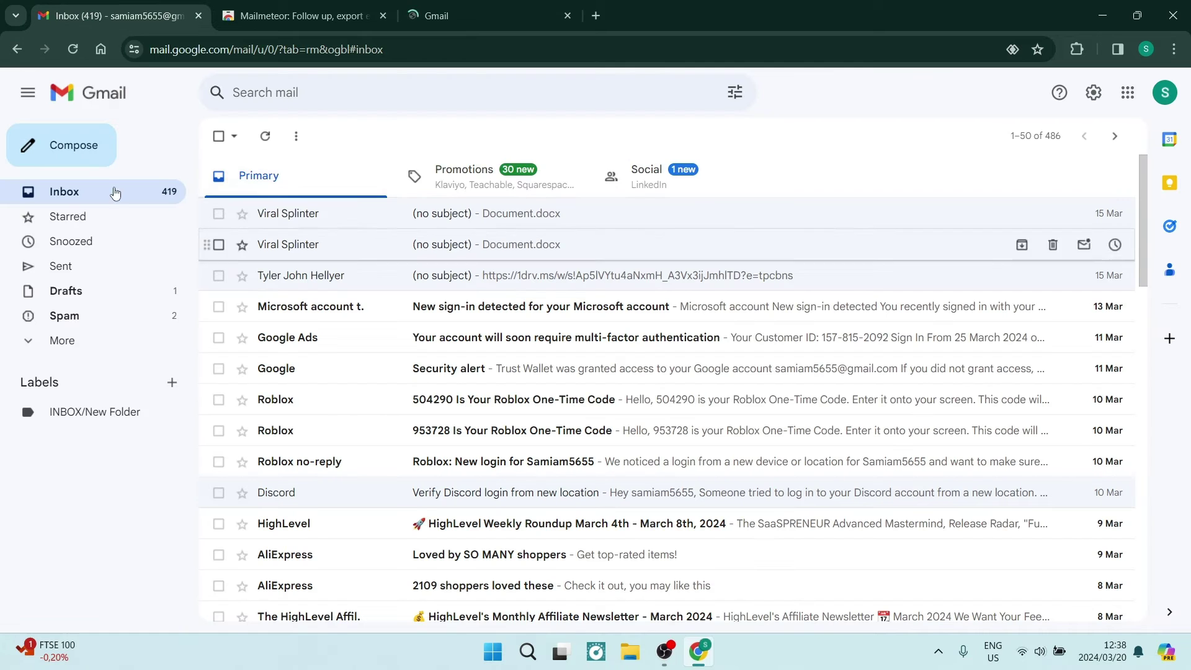
click(437, 15)
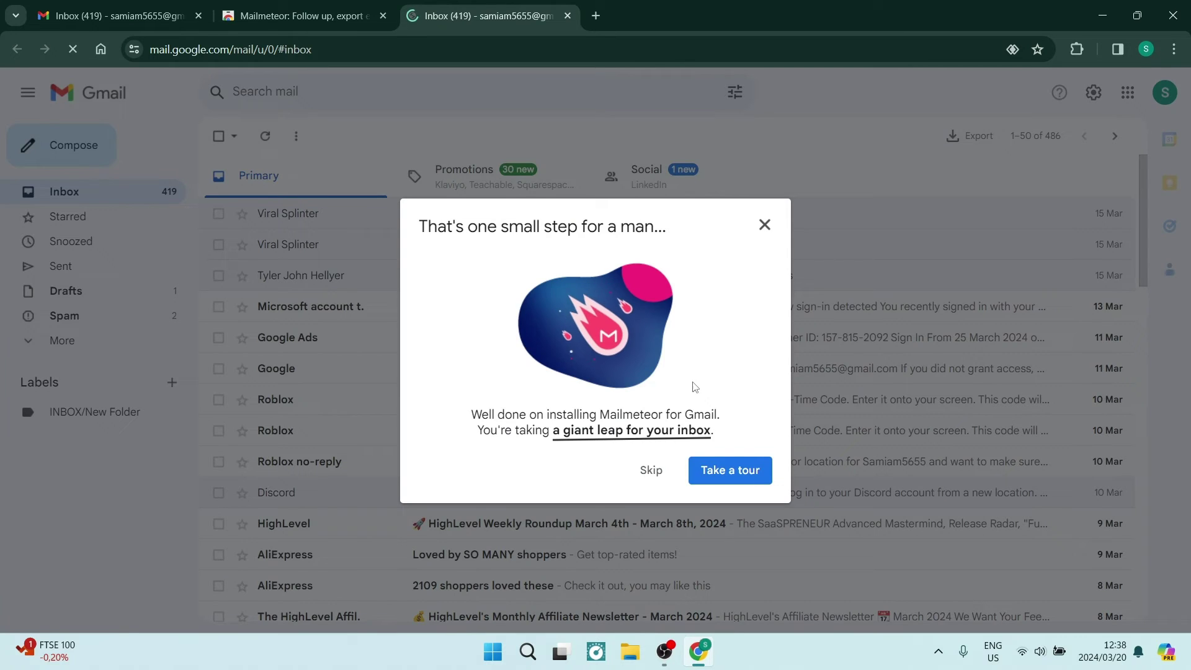
click(651, 471)
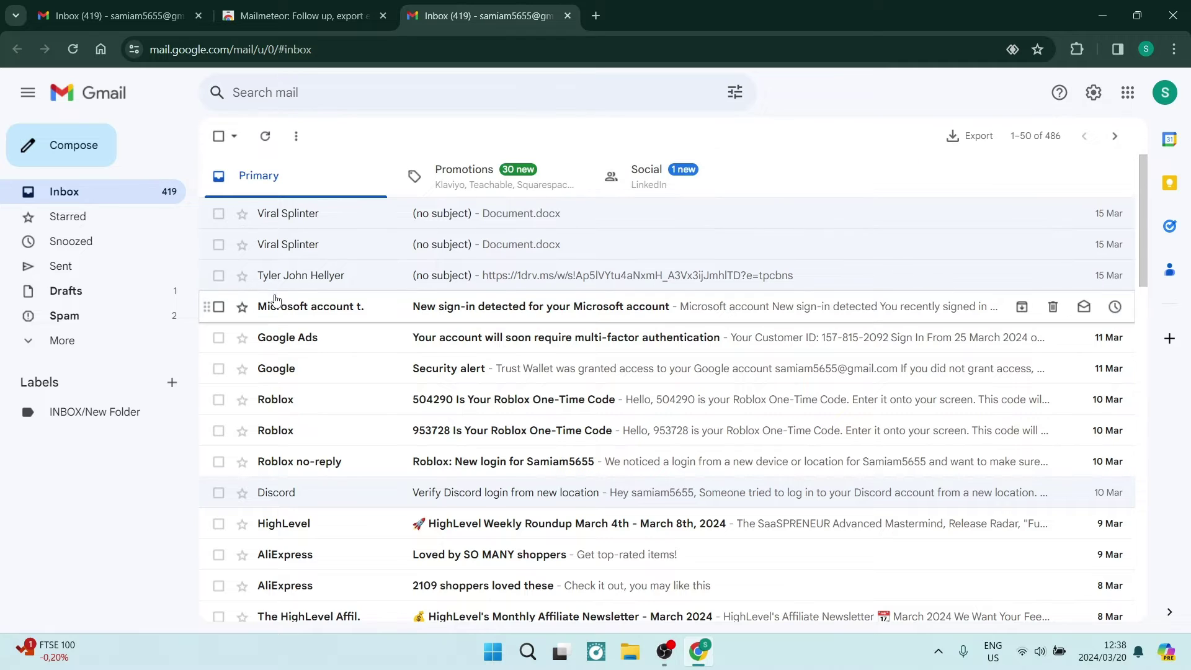
mouse_move(565, 336)
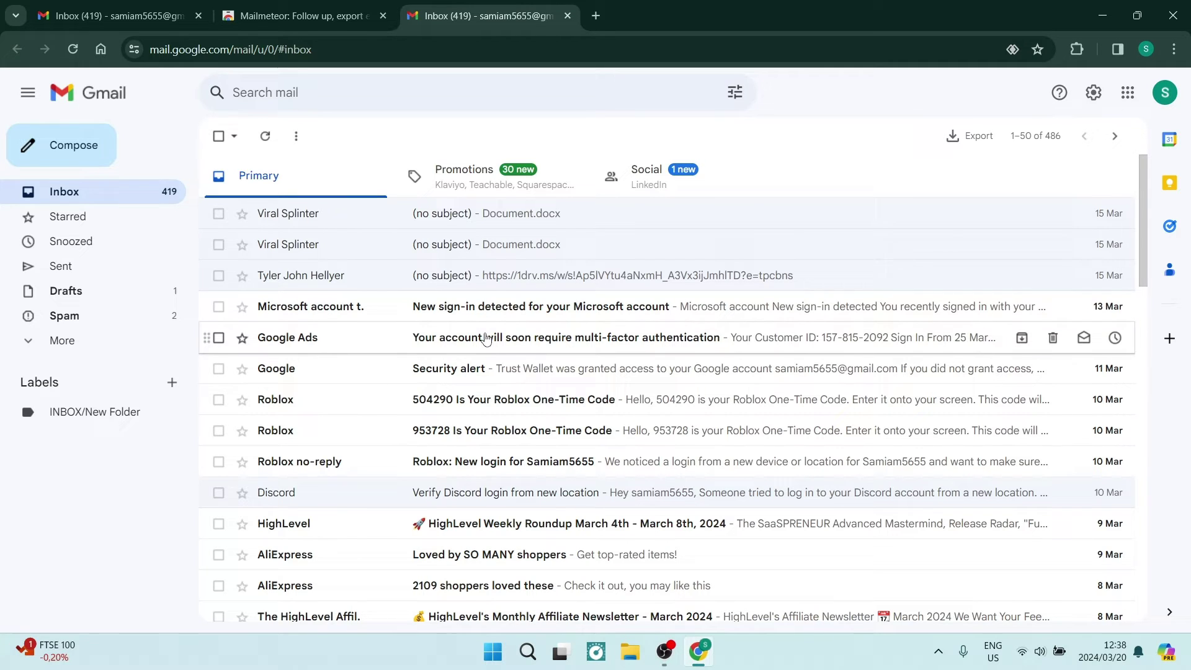
click(986, 136)
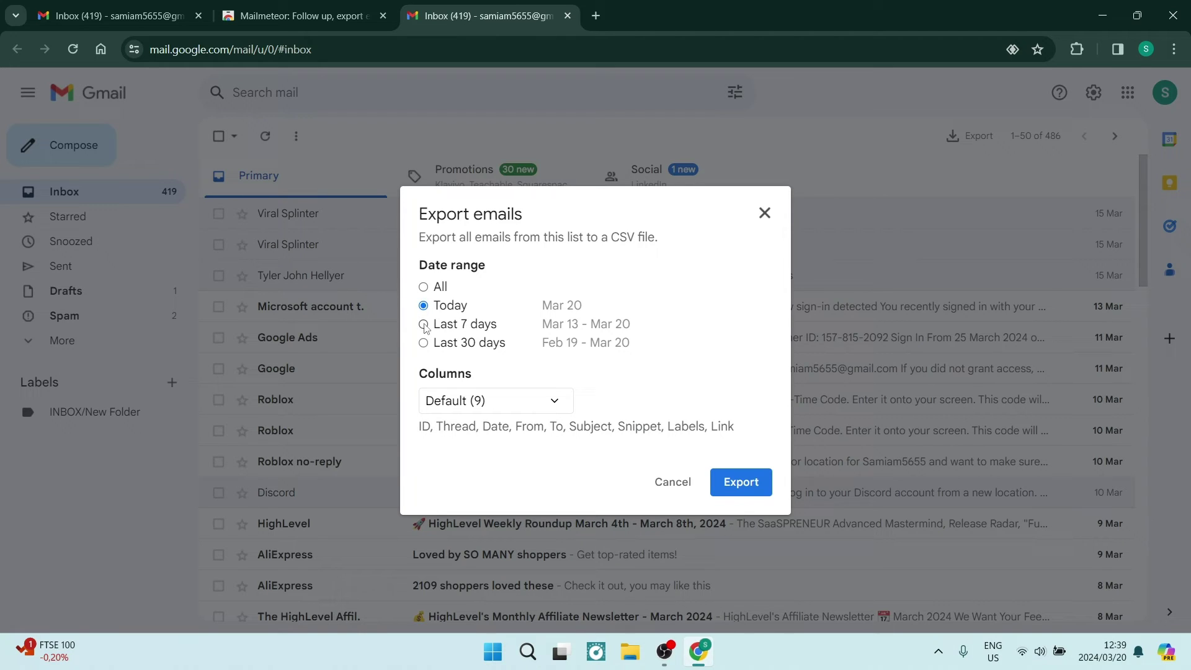
click(424, 325)
Step: Start the CSV export and sign in to Mailmeteor with the signed-in Google account
click(738, 482)
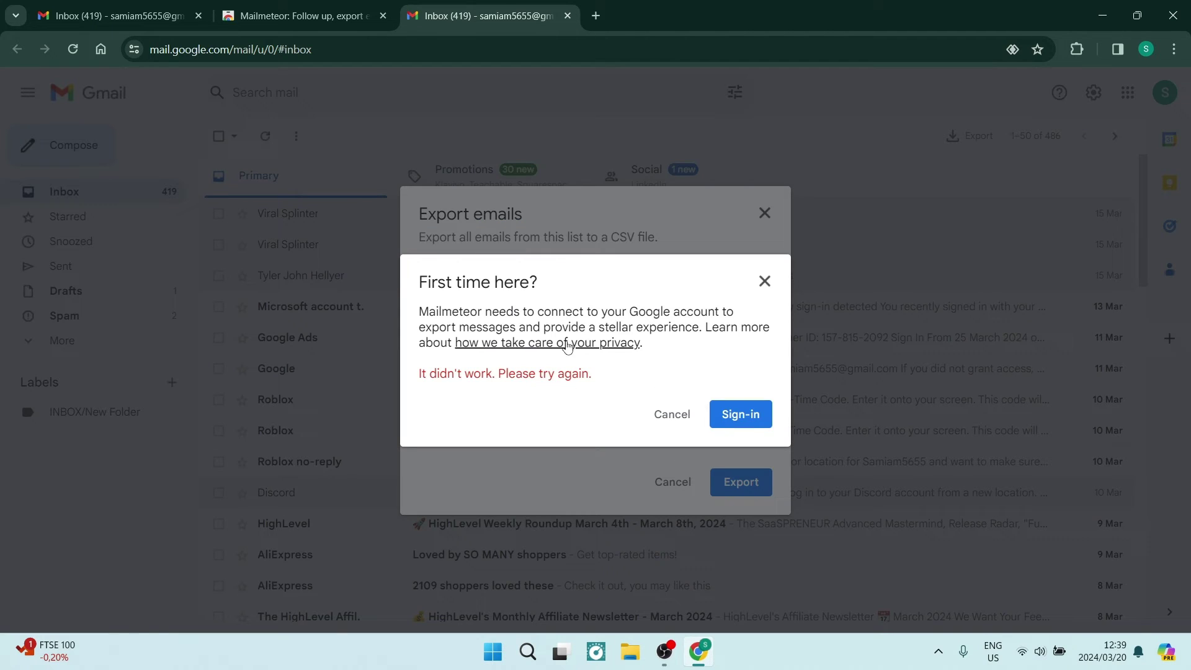
click(724, 416)
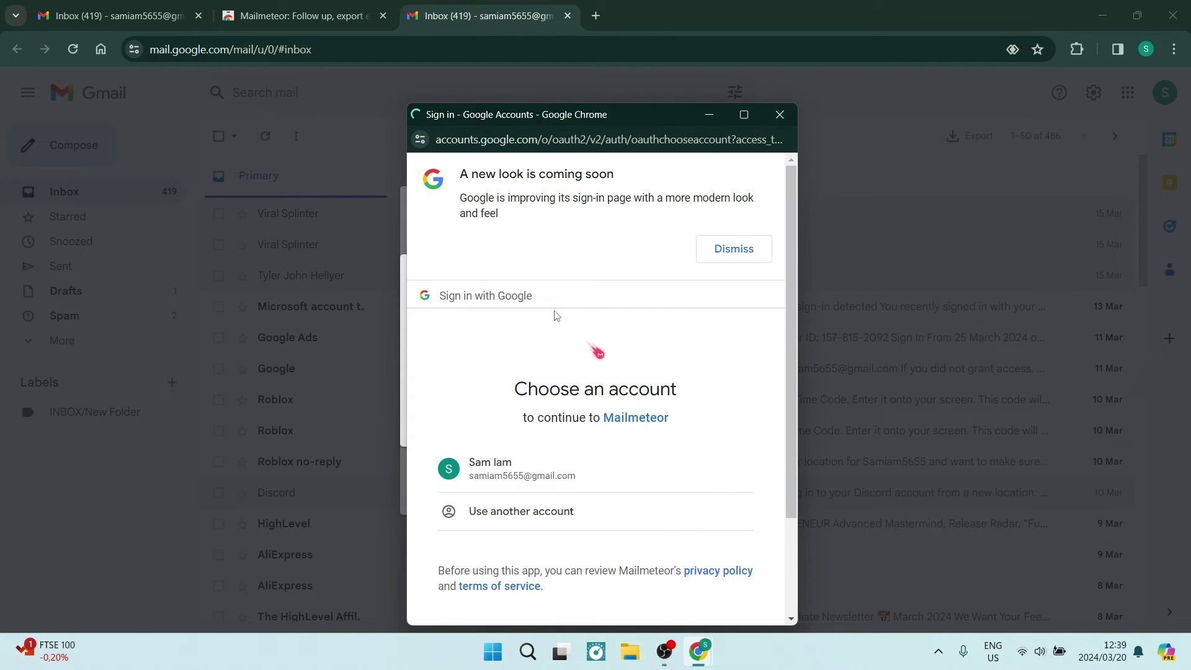
click(568, 473)
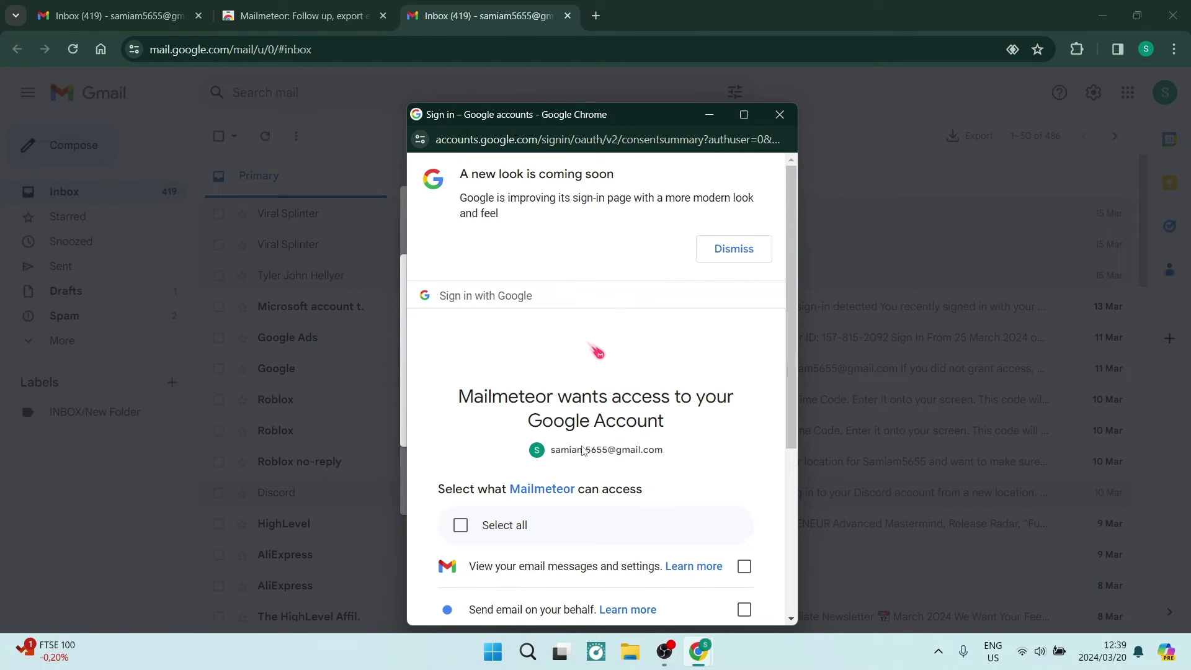
Step: Allow Mailmeteor to view and send email, and confirm the permissions
scroll(598, 530, down, 3)
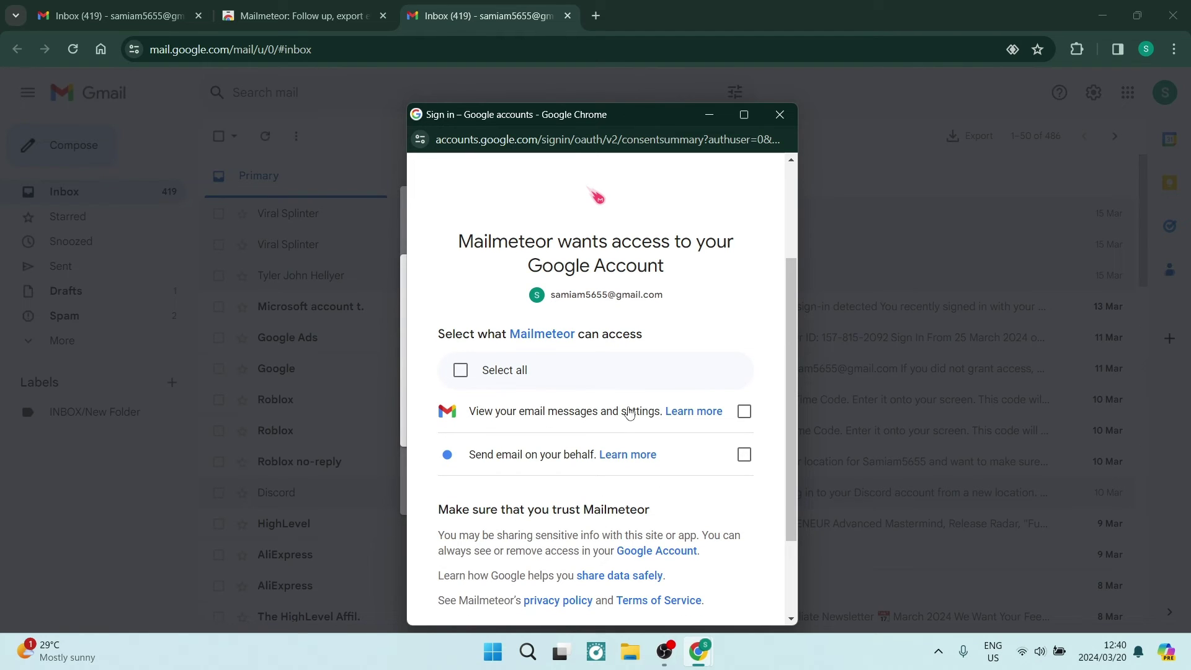
click(741, 413)
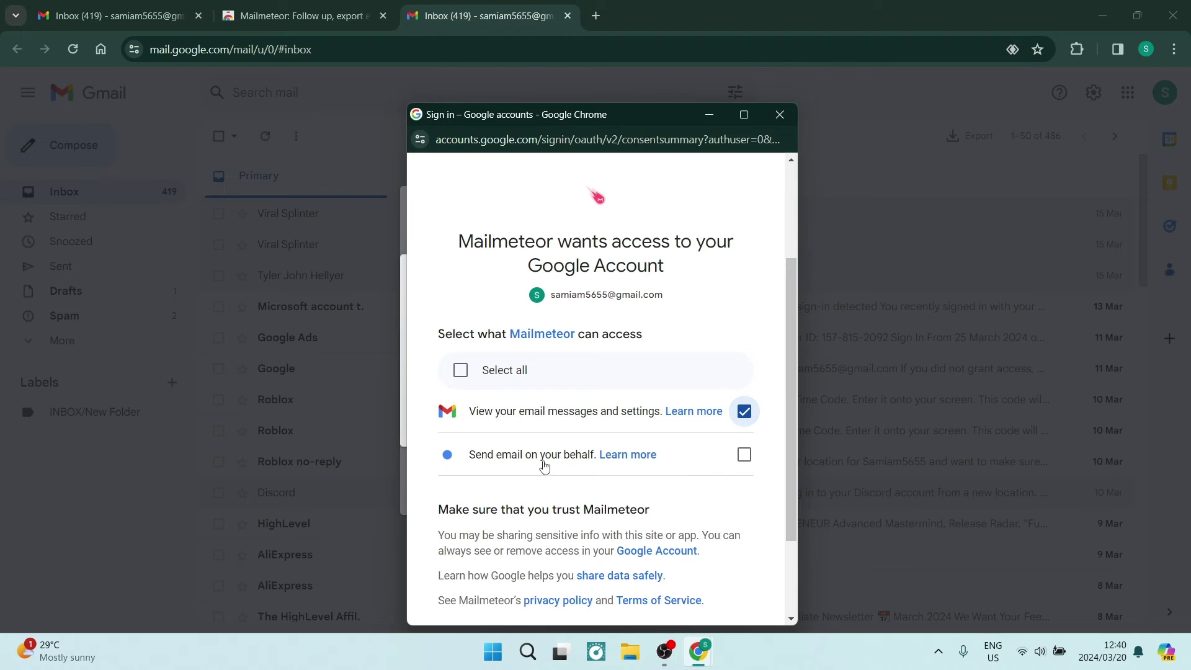
click(745, 456)
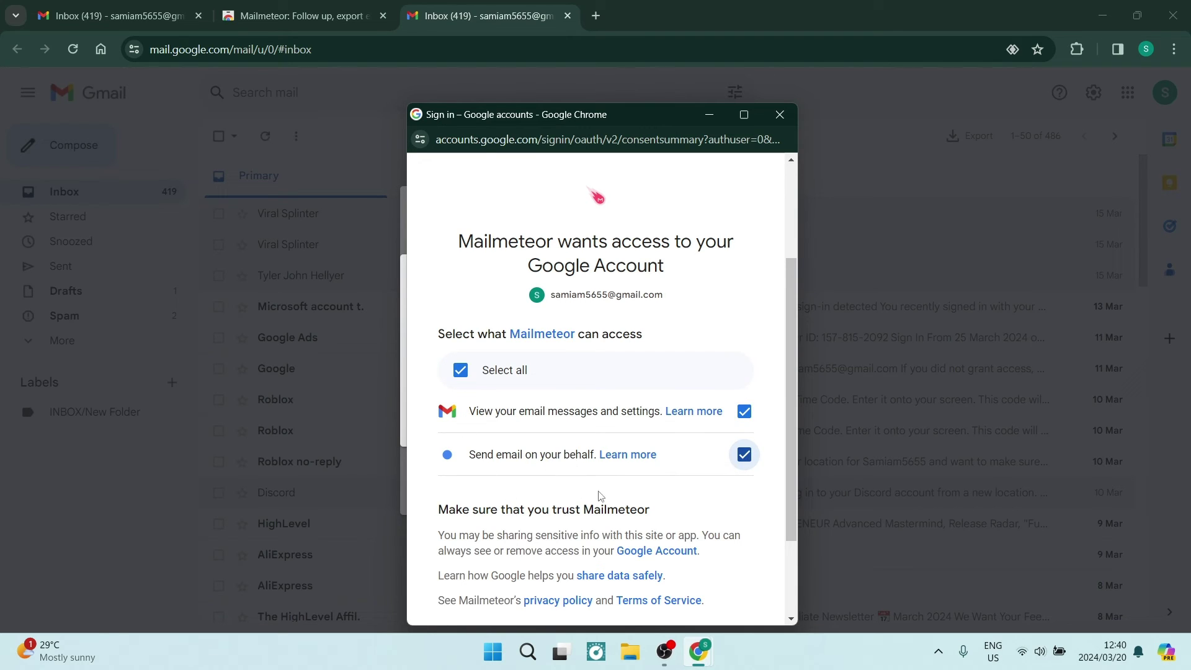
scroll(682, 496, down, 2)
click(680, 526)
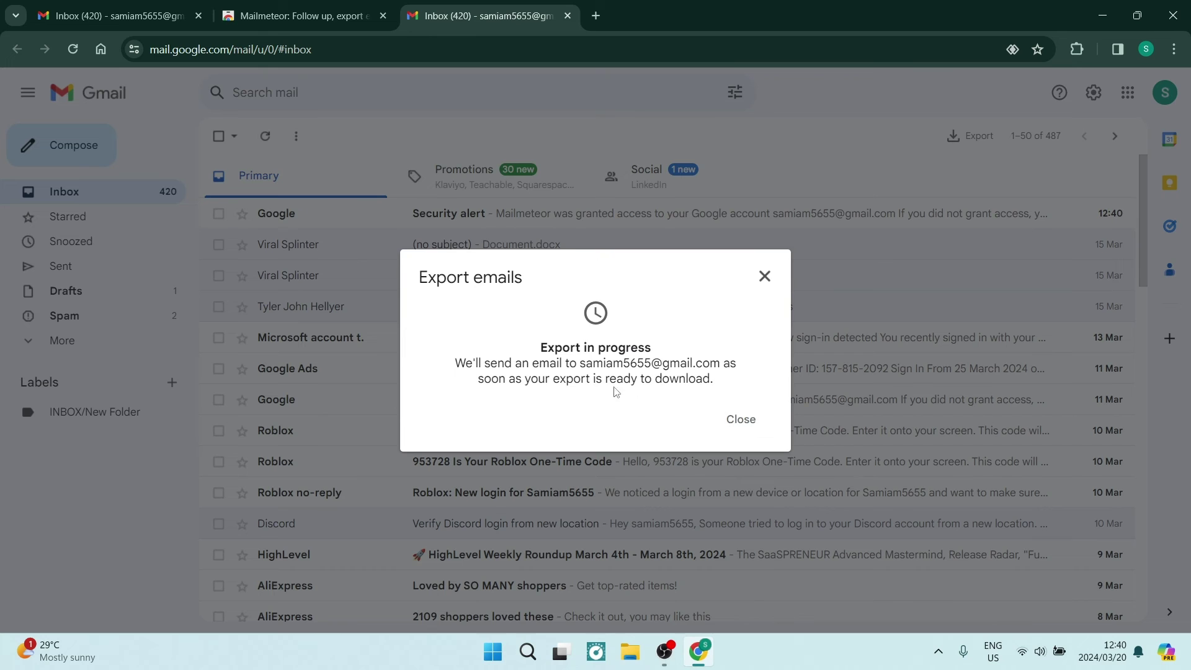
Step: Dismiss the export notice and create a blank spreadsheet in Google Sheets
click(529, 130)
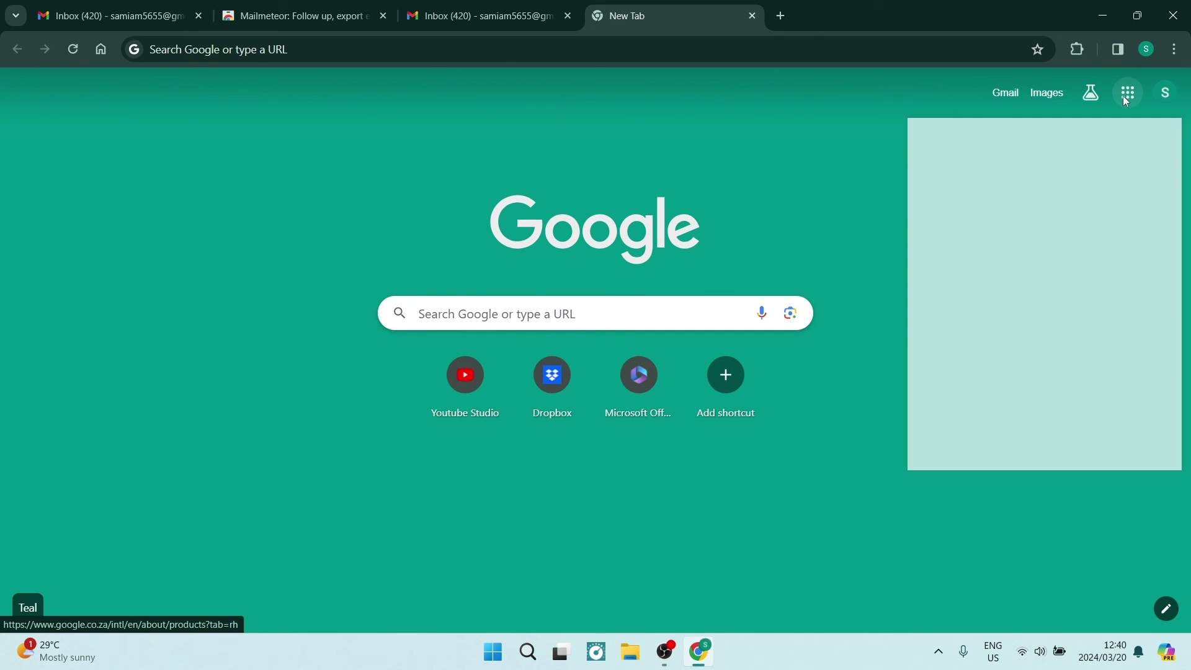
scroll(1041, 247, down, 2)
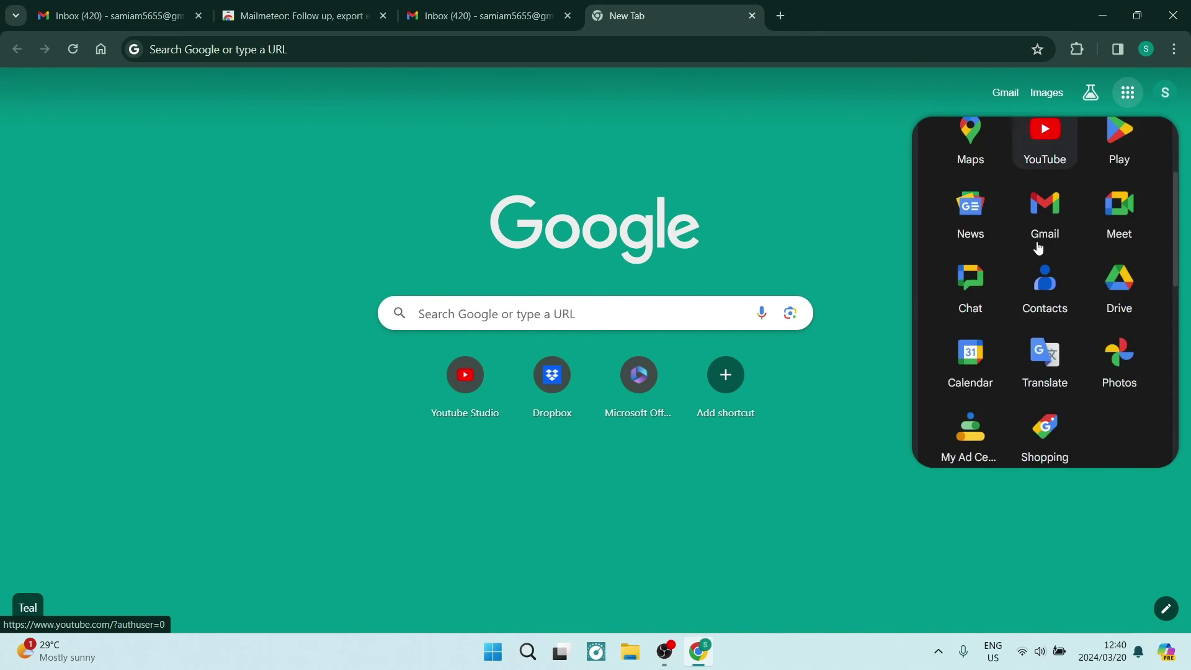
scroll(1041, 251, down, 4)
click(1119, 197)
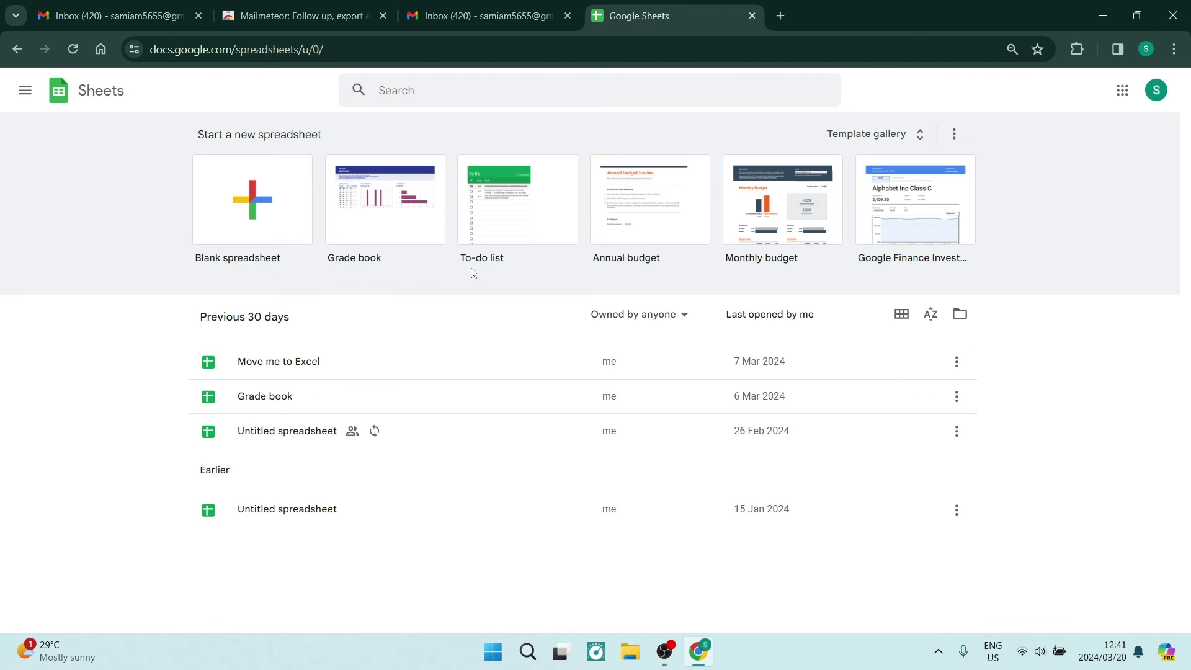
click(289, 224)
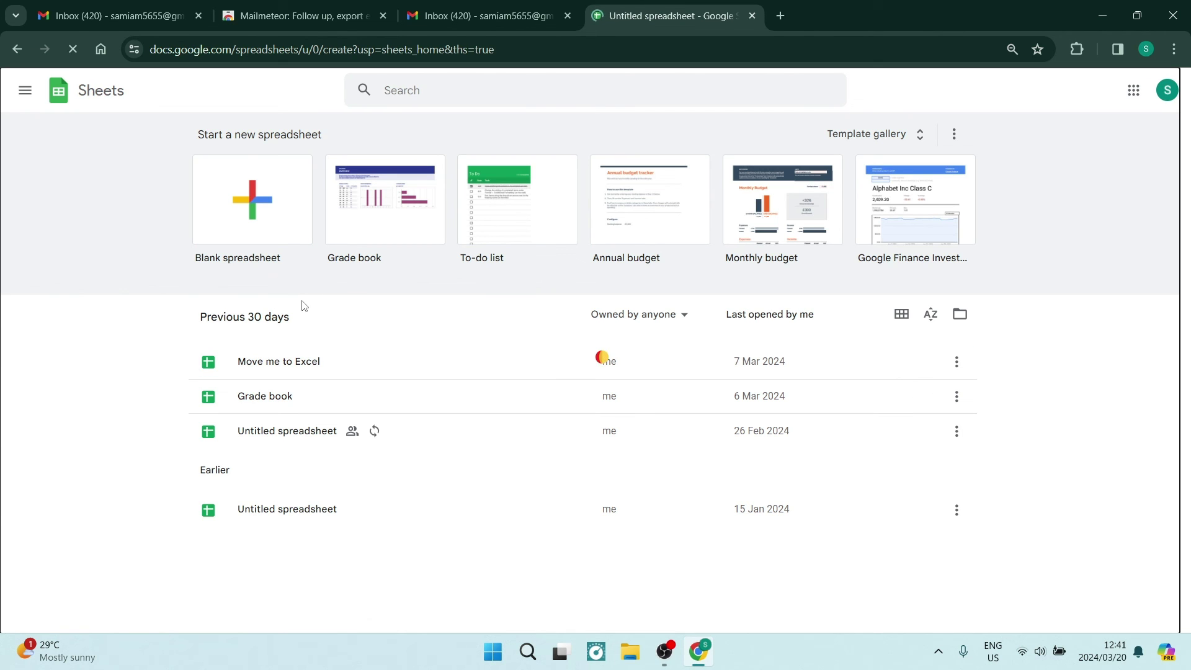